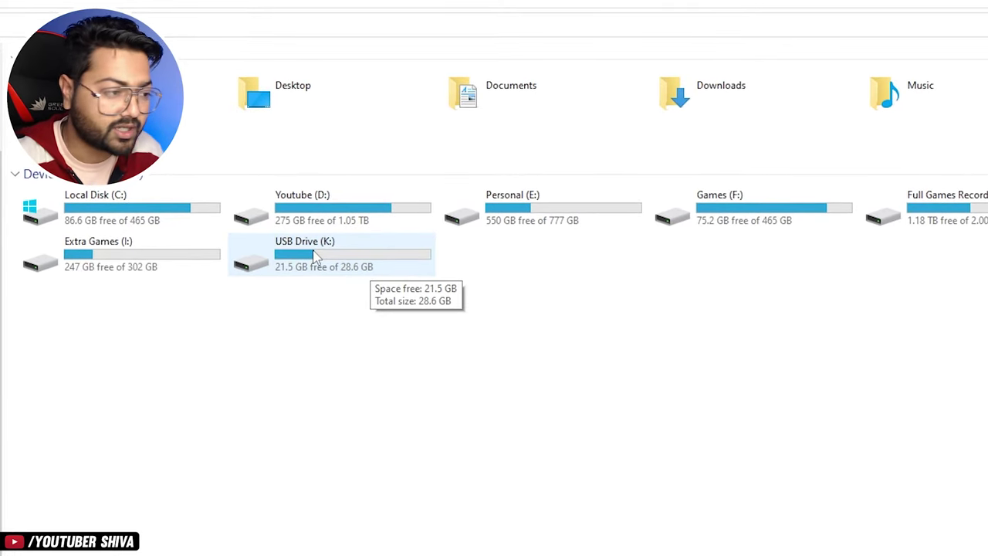
Open USB Drive (K:) to look at its contents and return to the drive overview.
right_click(314, 257)
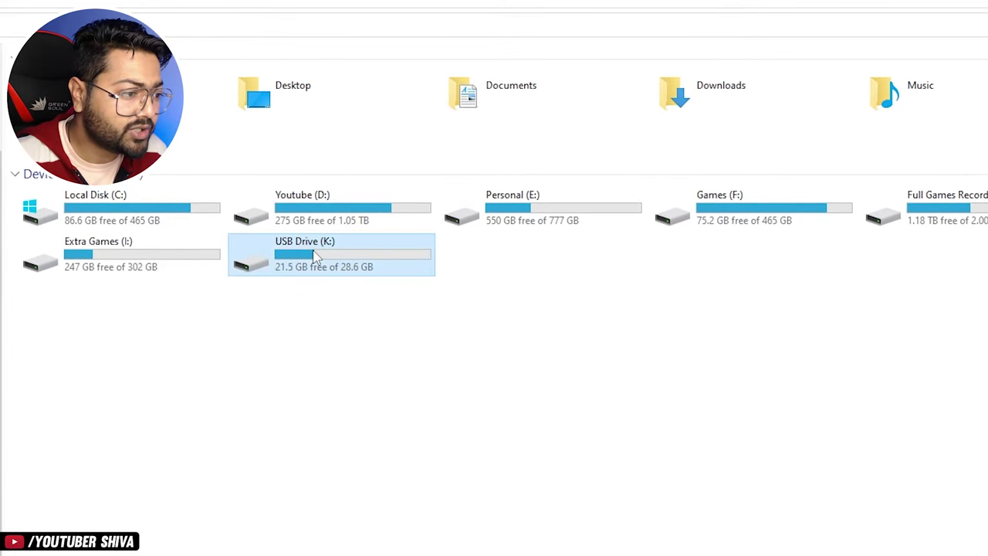
left_click(271, 311)
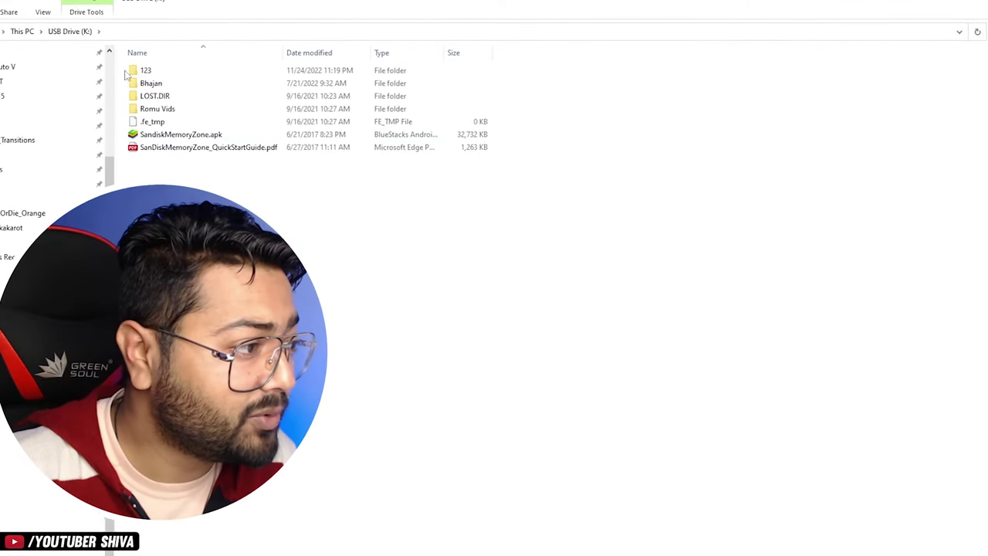
key("alt+Left")
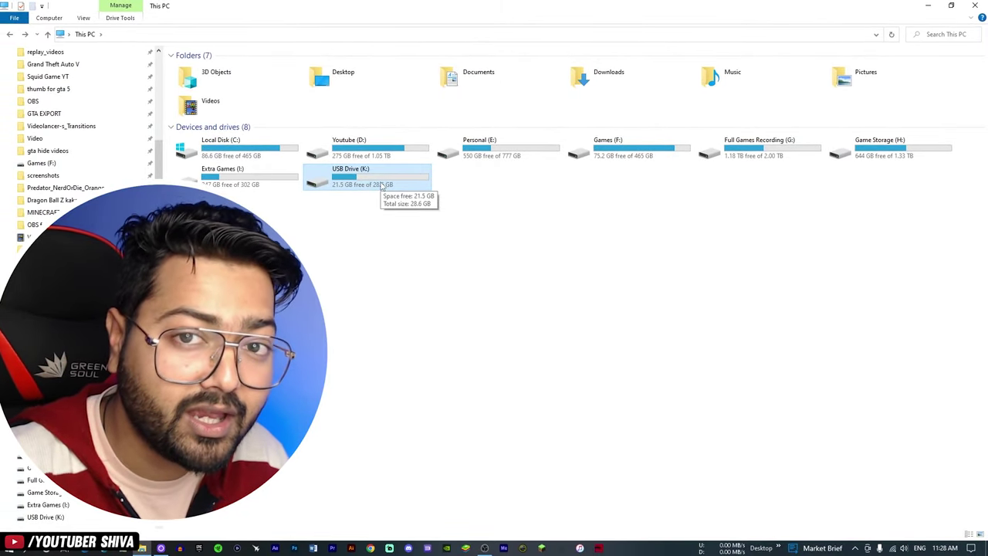
Reopen USB Drive (K:), select all its files and folders, clear the selection and return to This PC.
double_click(384, 185)
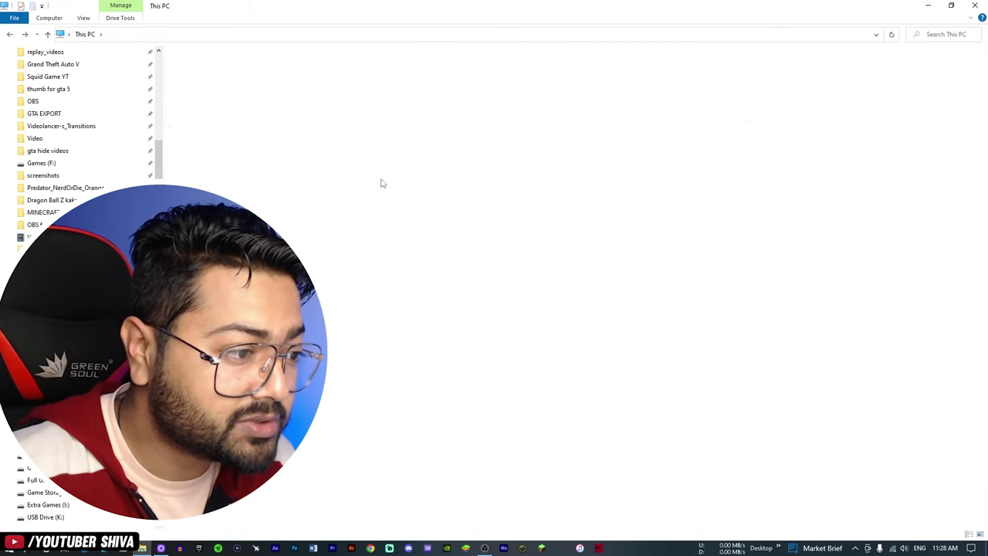
left_click_drag(263, 177, 248, 66)
right_click(226, 68)
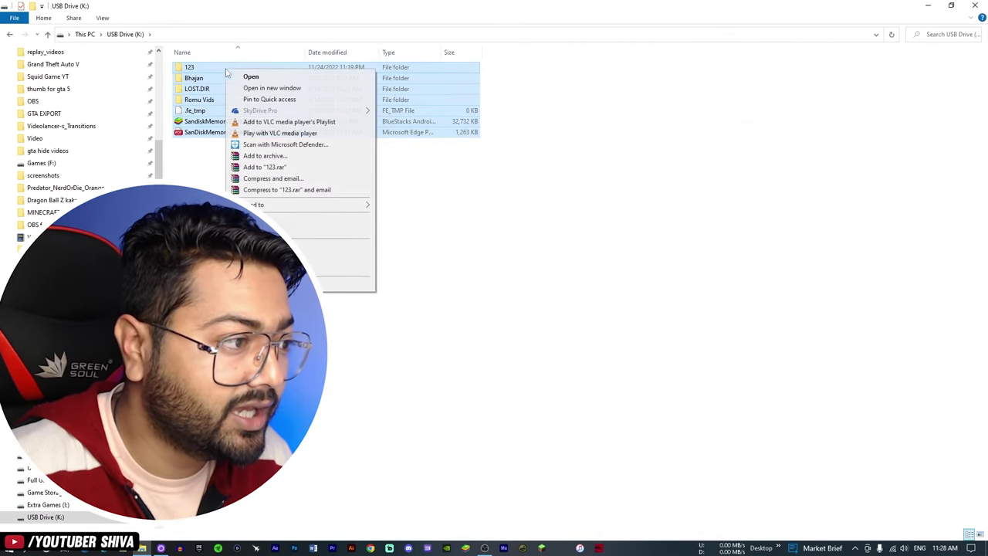
key("Escape")
left_click(285, 212)
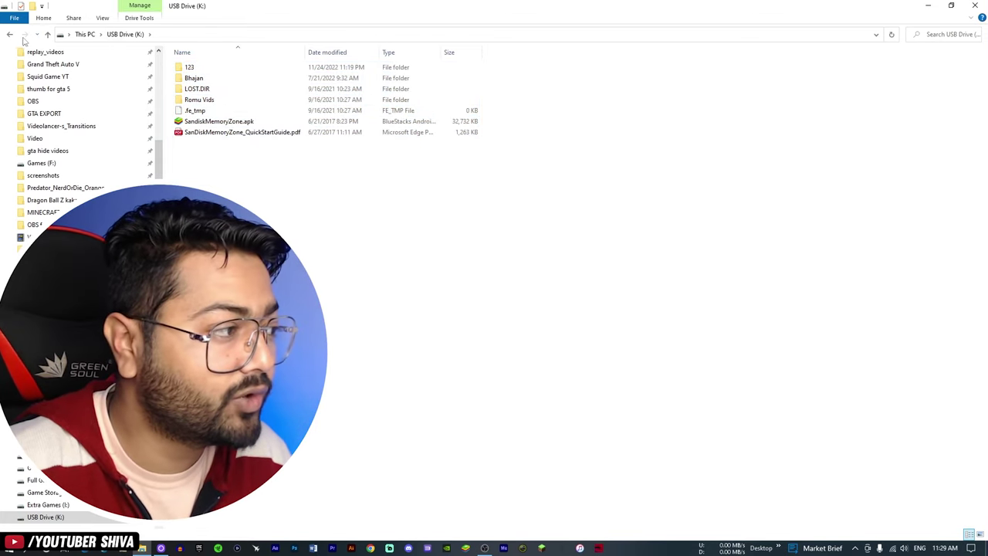
left_click(9, 34)
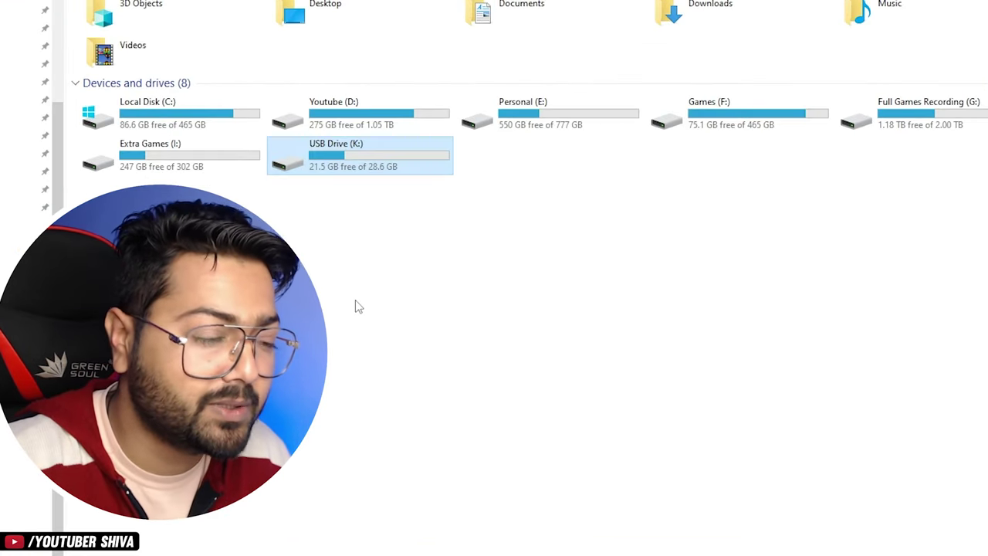
Check the file system of USB Drive (K:) in its properties and close them.
left_click(346, 266)
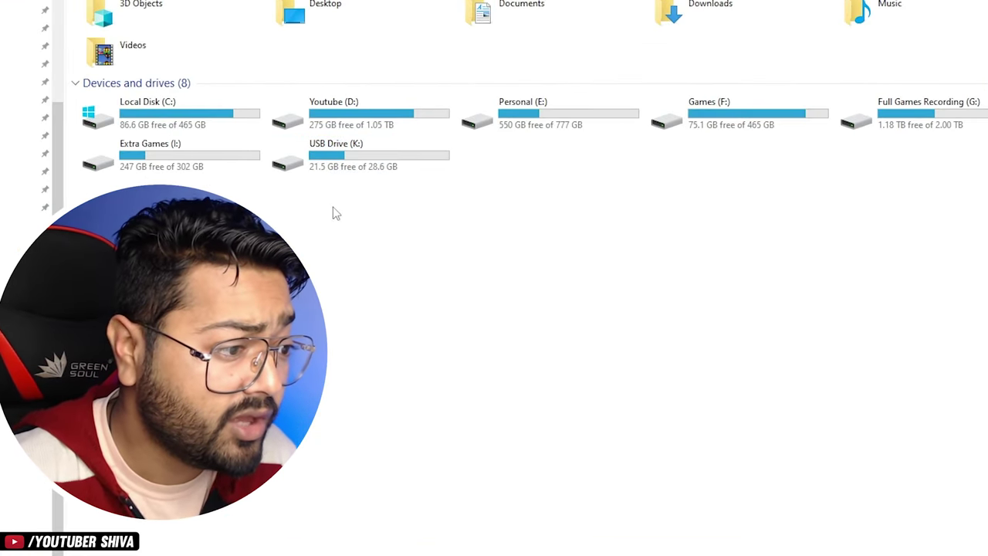
right_click(338, 158)
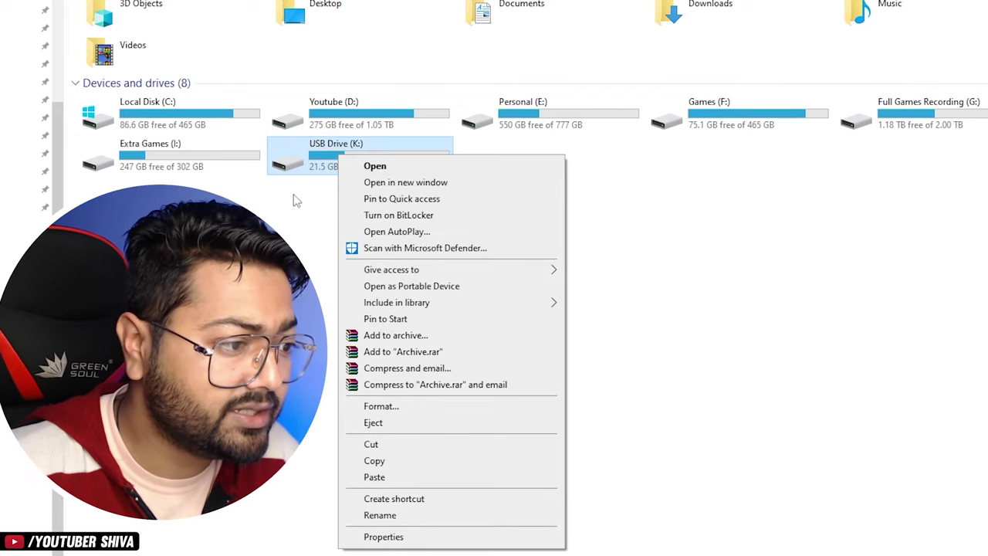
key("Escape")
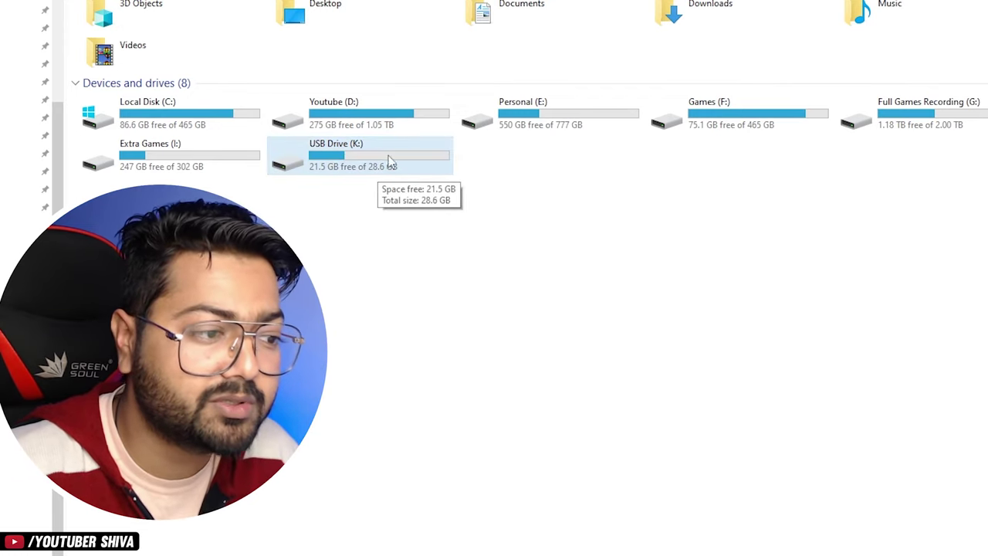
right_click(347, 159)
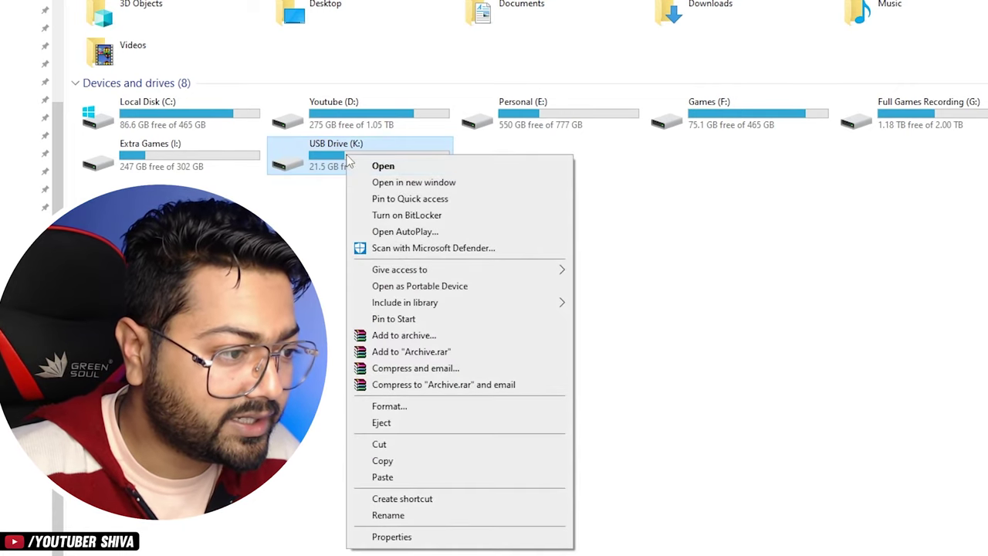
left_click(394, 537)
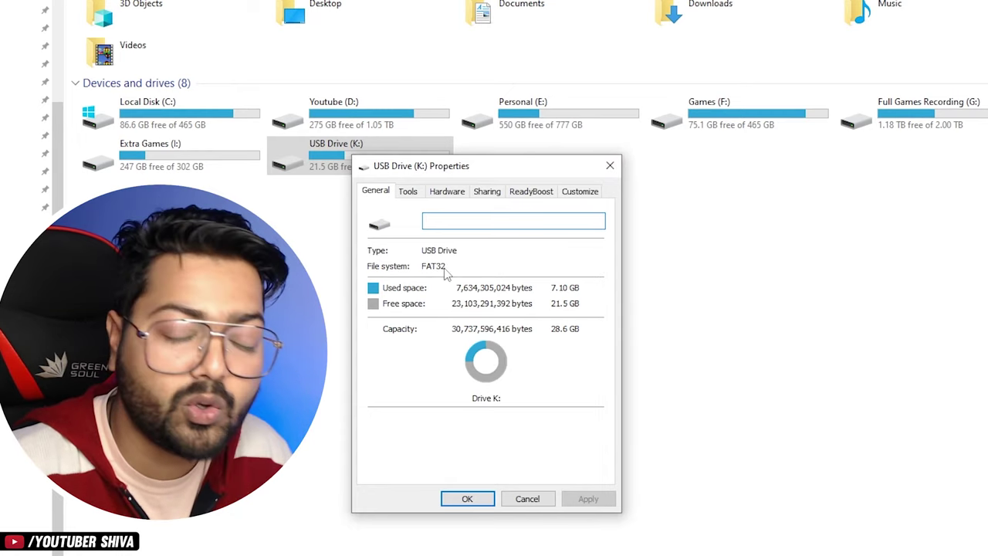
left_click(609, 165)
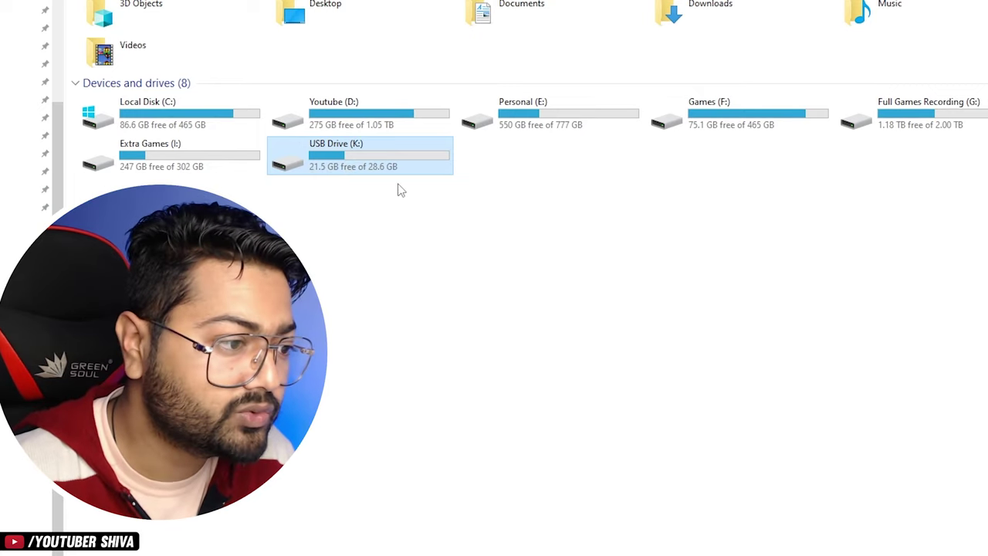
Open the format settings for USB Drive (K:) and reposition the dialog to inspect its capacity options.
right_click(359, 158)
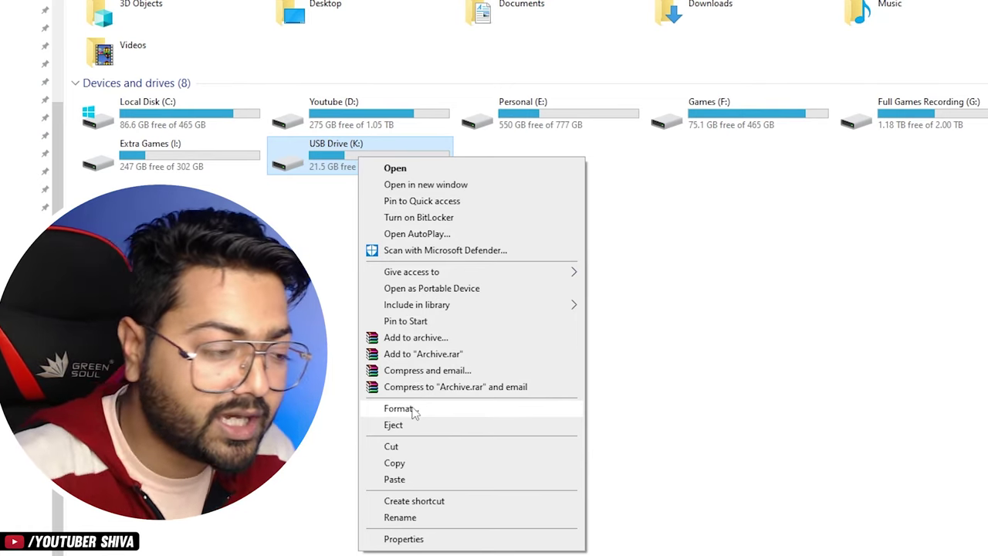
left_click(380, 217)
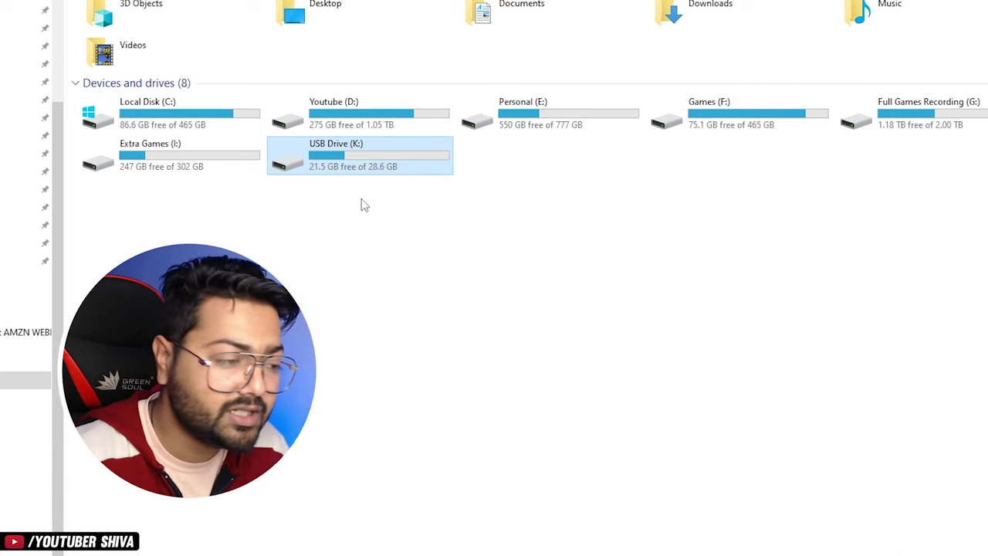
right_click(337, 160)
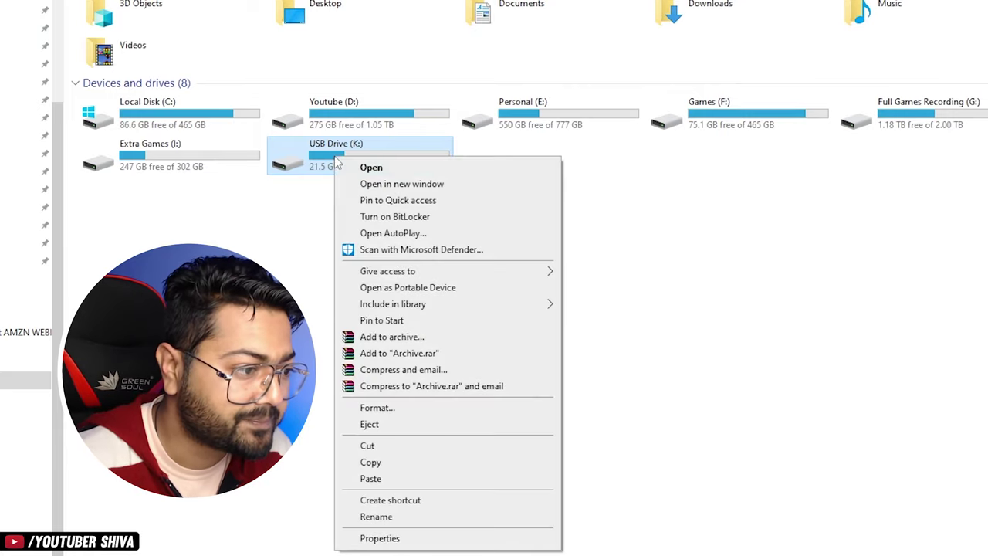
left_click(384, 409)
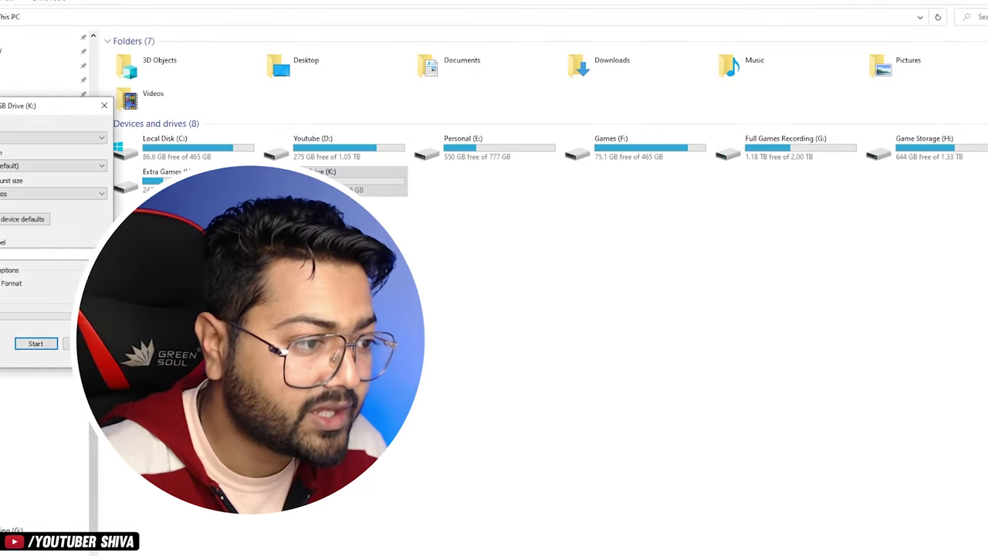
left_click_drag(44, 110, 633, 227)
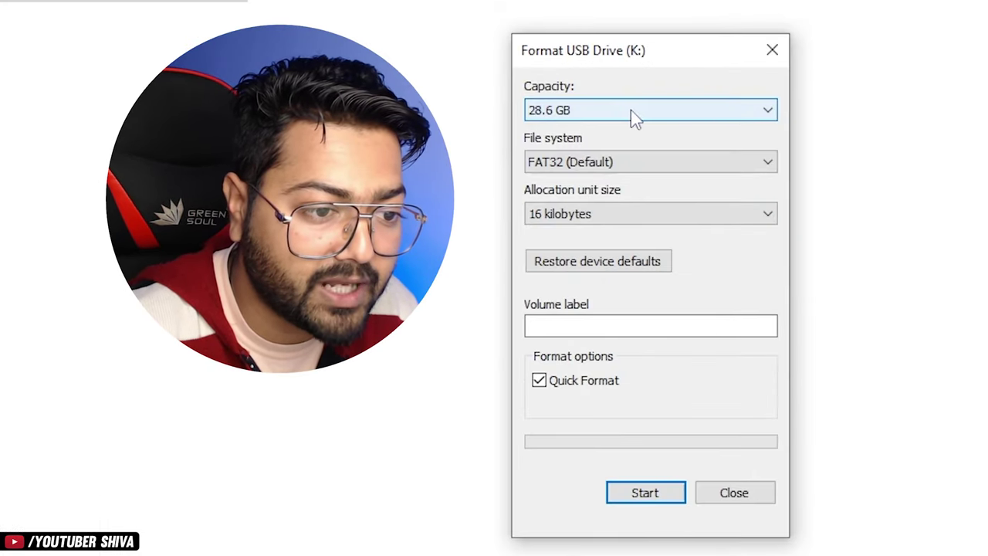
left_click(616, 258)
left_click(634, 117)
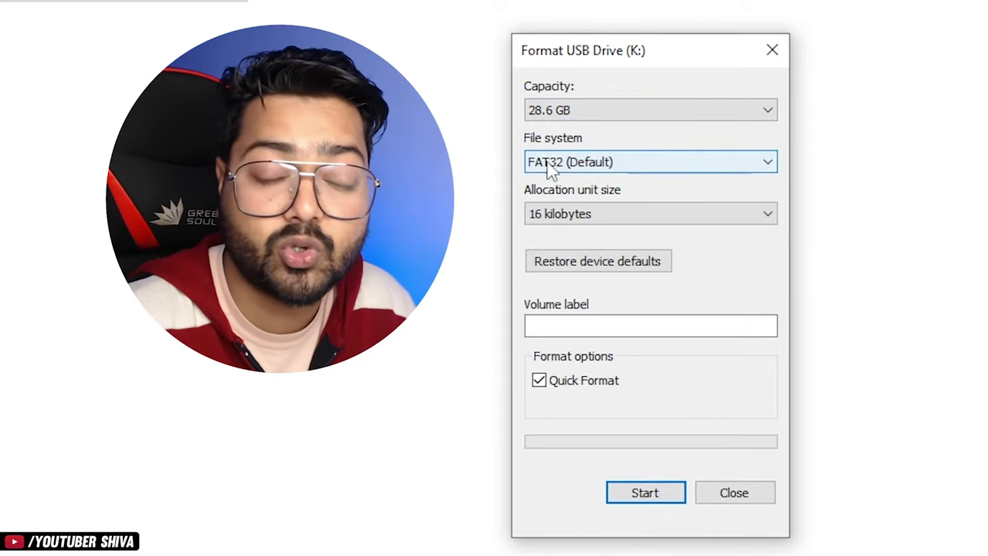
Try exFAT as the USB drive's file system and switch back to FAT32 (Default).
left_click(737, 168)
left_click(734, 169)
left_click(734, 169)
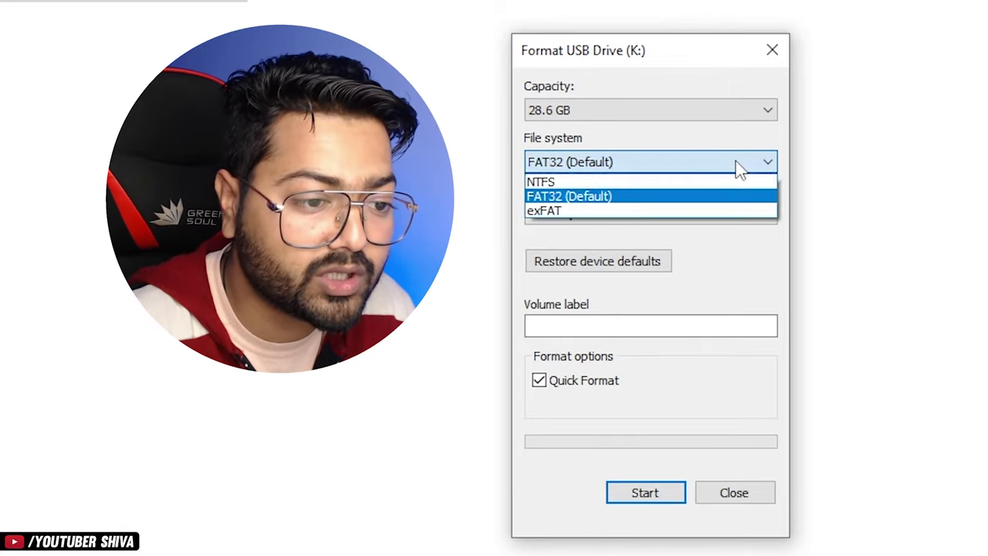
left_click(577, 215)
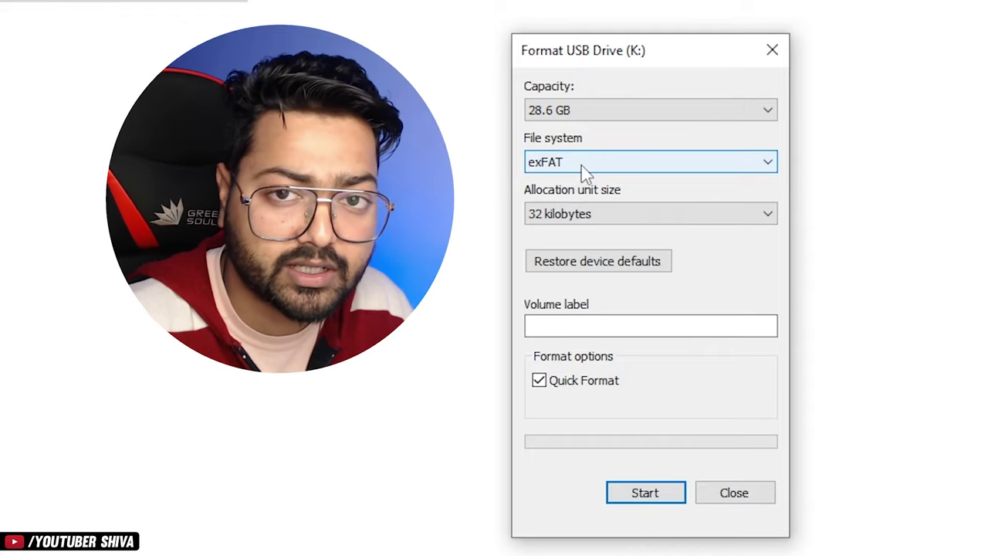
left_click(584, 172)
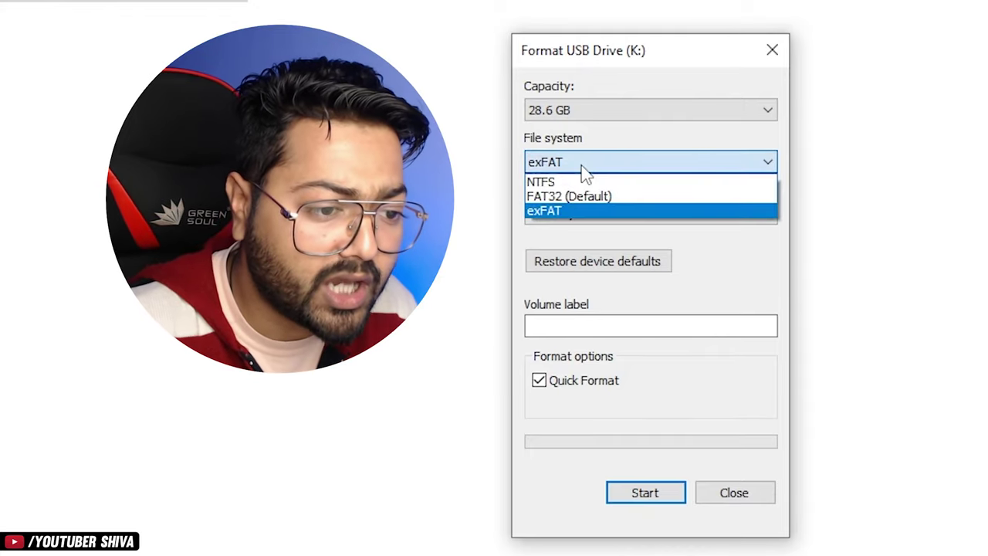
left_click(578, 201)
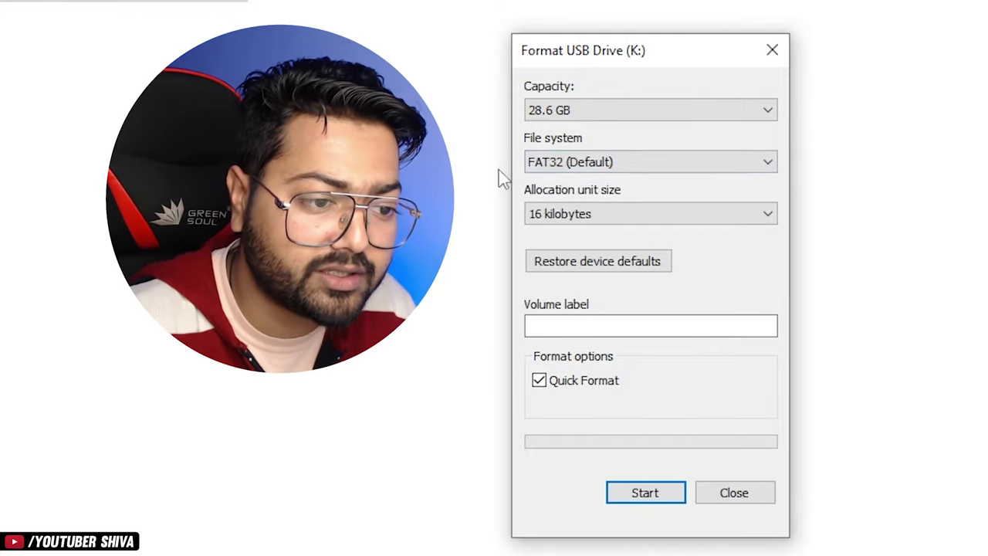
Alternate the file system between NTFS and FAT32 (Default) twice, ending on FAT32 (Default).
left_click(594, 170)
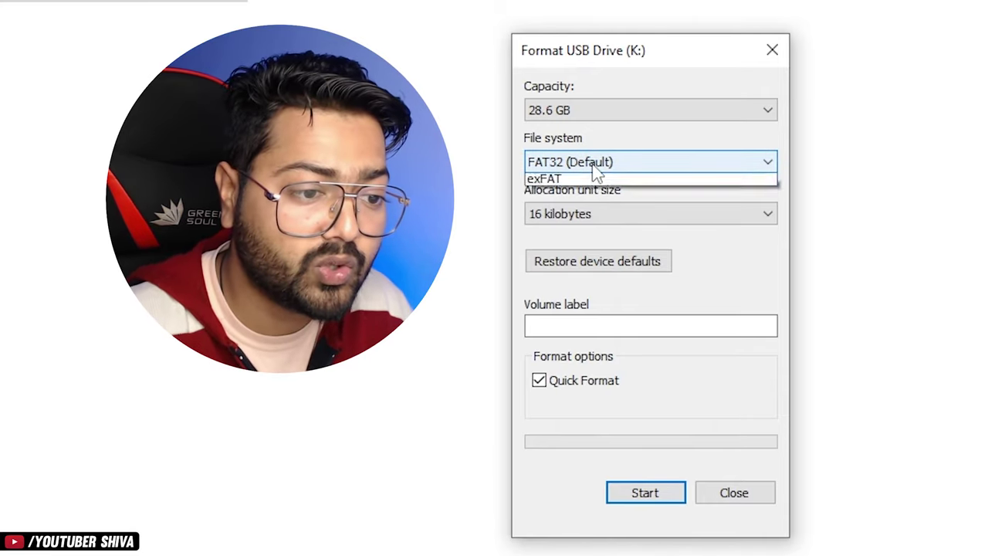
left_click(577, 182)
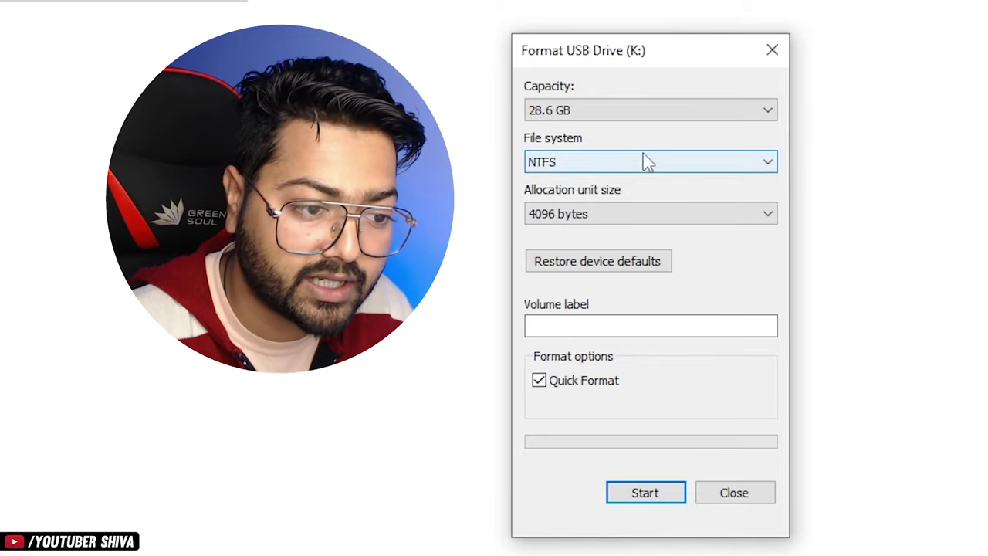
left_click(607, 170)
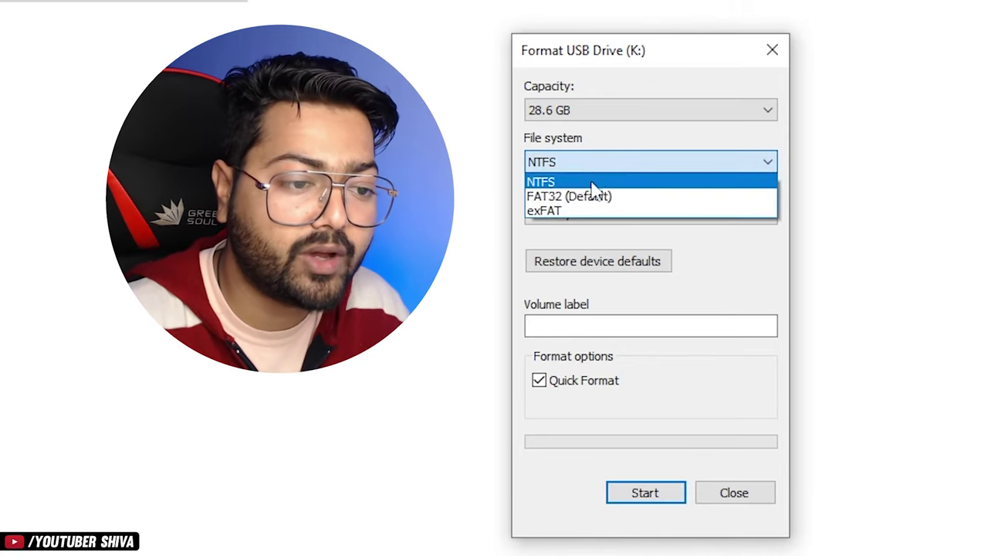
left_click(592, 194)
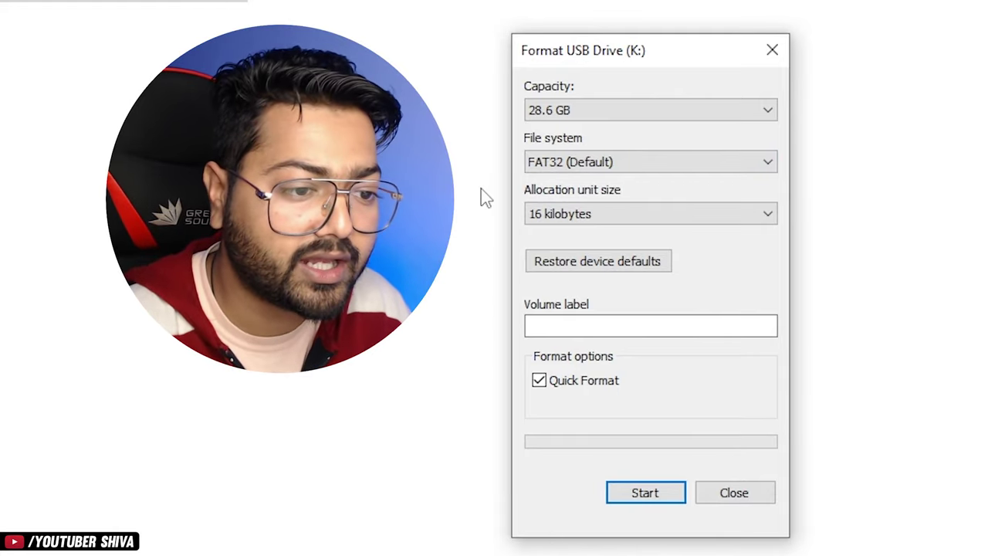
left_click(587, 161)
left_click(581, 181)
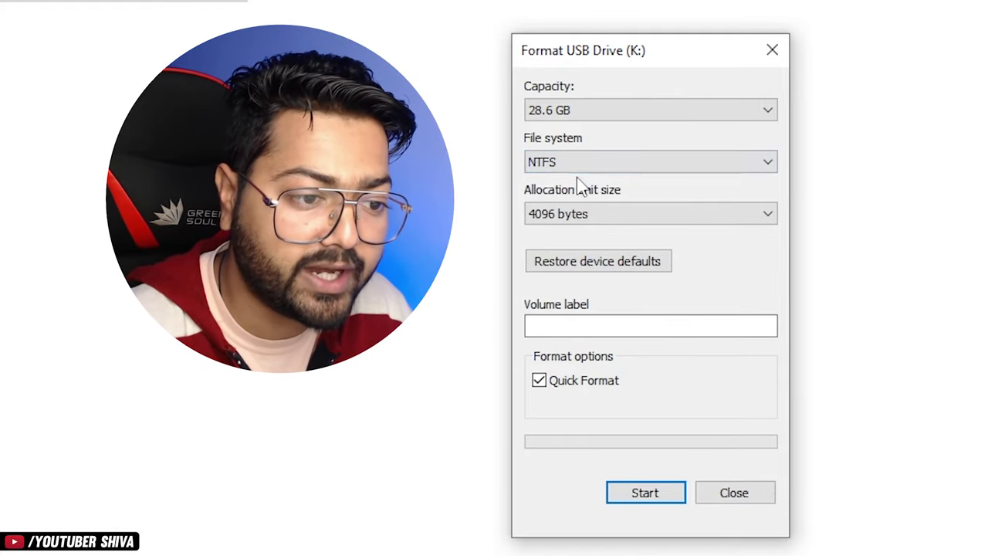
left_click(587, 166)
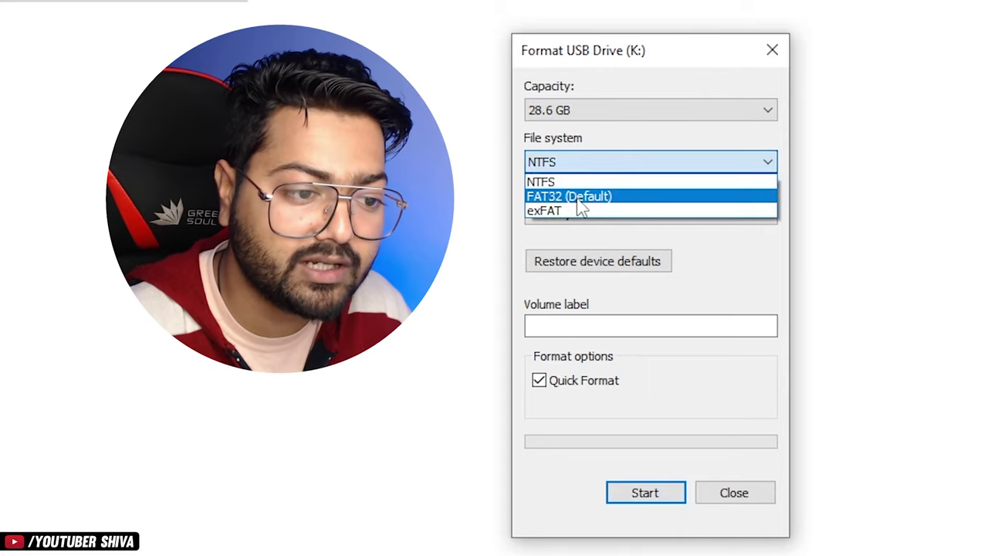
left_click(579, 199)
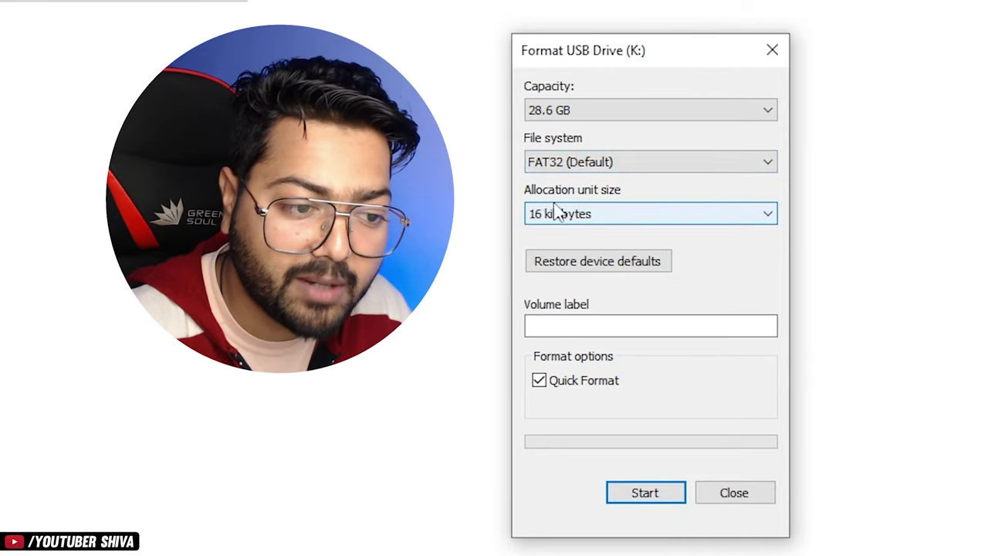
Start a FAT32 quick format of USB Drive (K:) and cancel it at the confirmation.
left_click(645, 494)
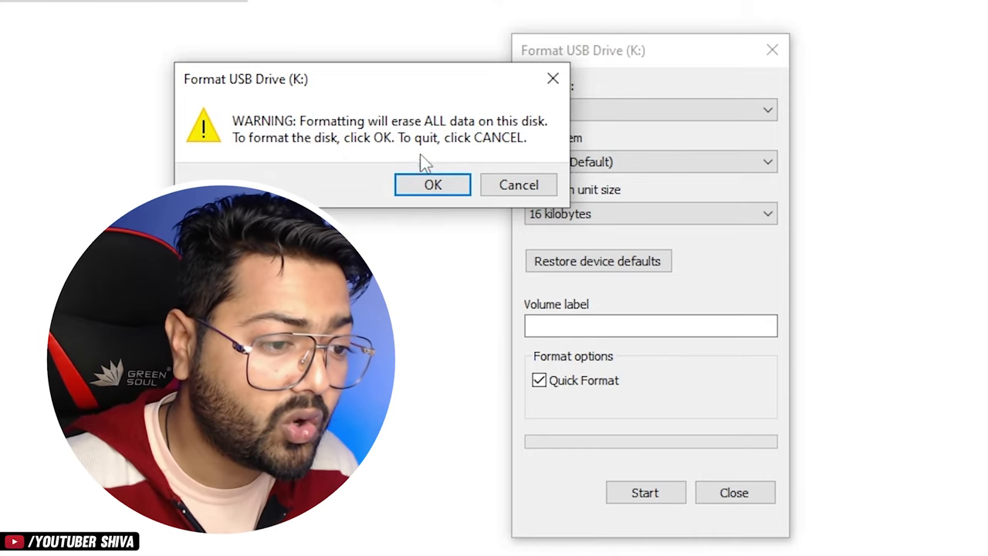
left_click(516, 186)
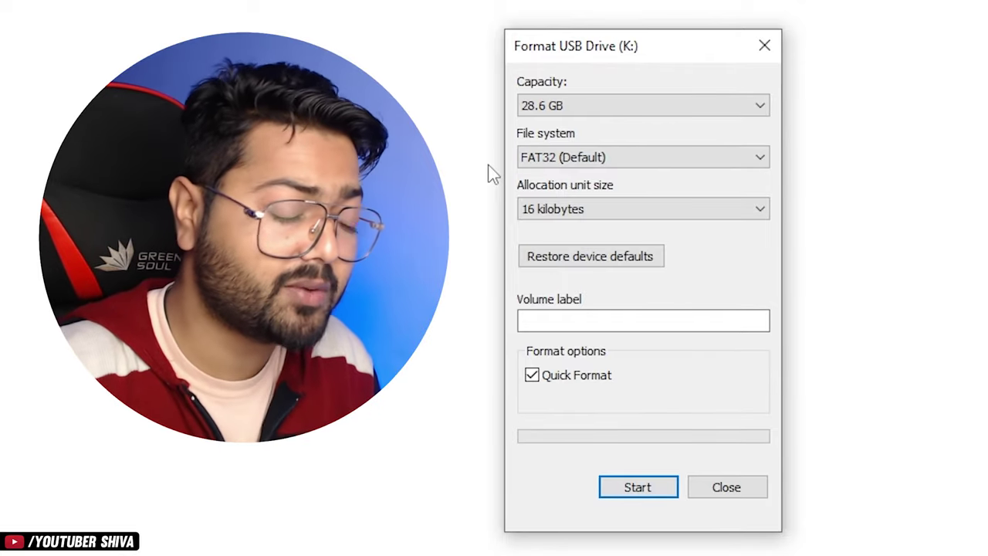
Compare NTFS with FAT32 (Default) as the USB drive's file system and finish with NTFS selected.
left_click(529, 158)
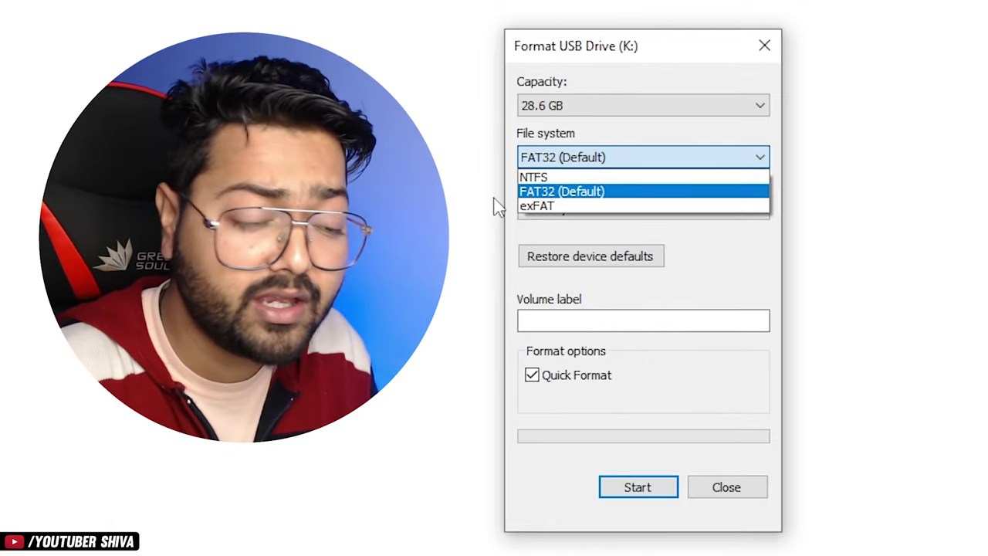
left_click(550, 177)
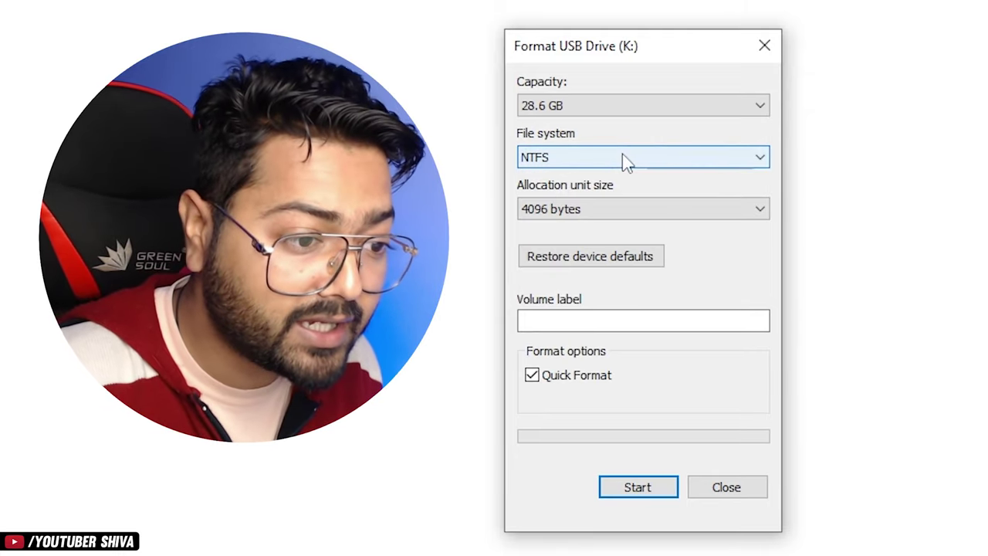
left_click(627, 162)
left_click(587, 192)
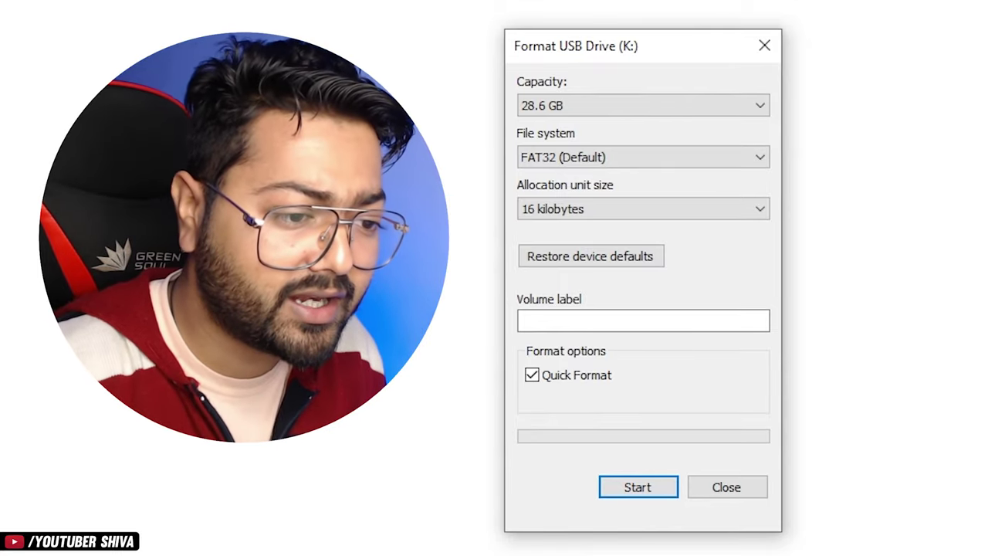
left_click(540, 161)
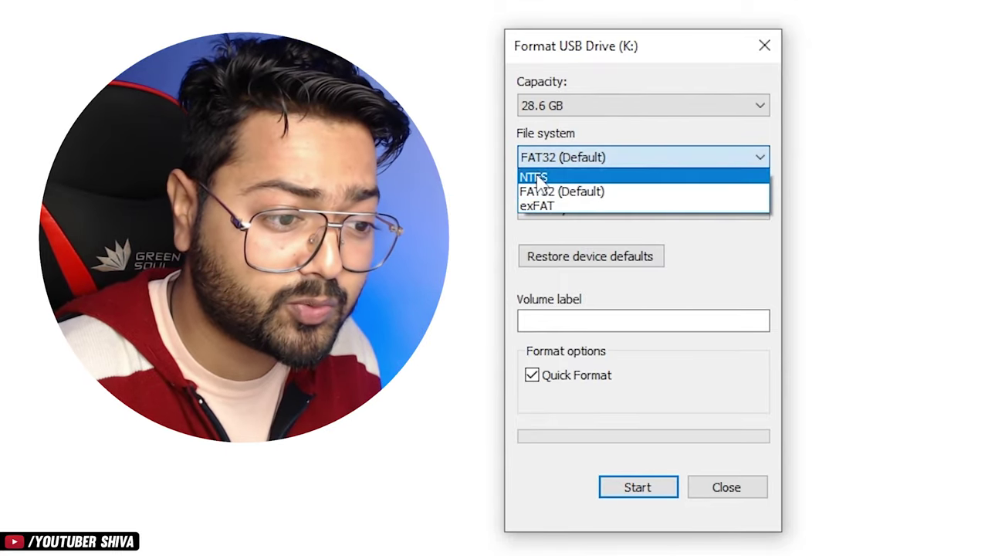
left_click(525, 178)
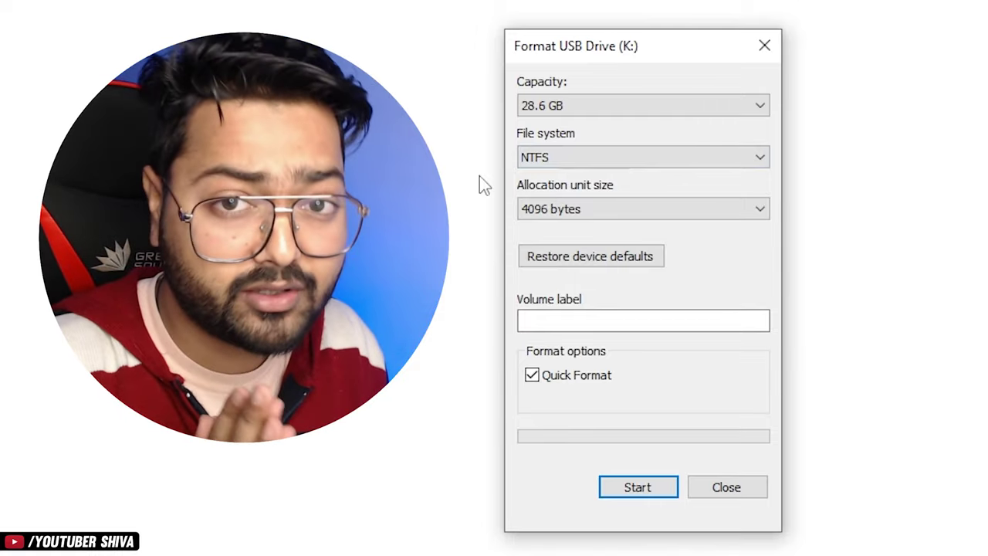